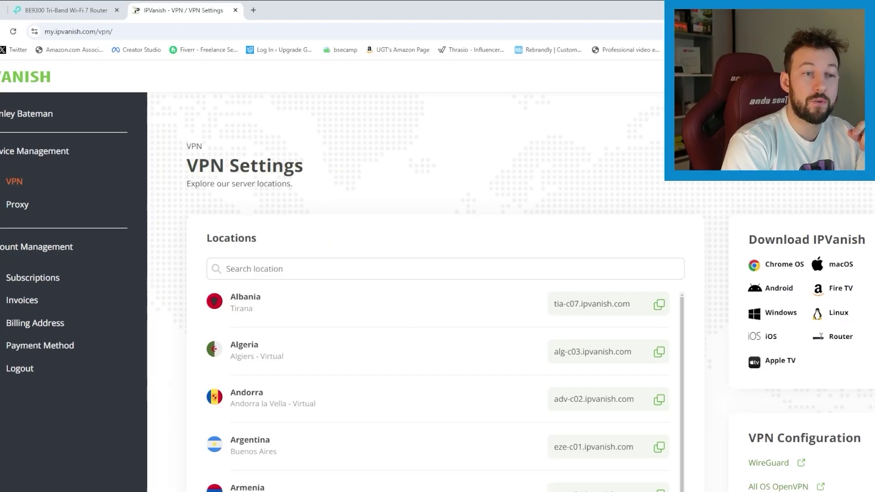
- Scroll through the configs.ipvanish.com directory listing of .ovpn files
scroll(437, 319, down, 2)
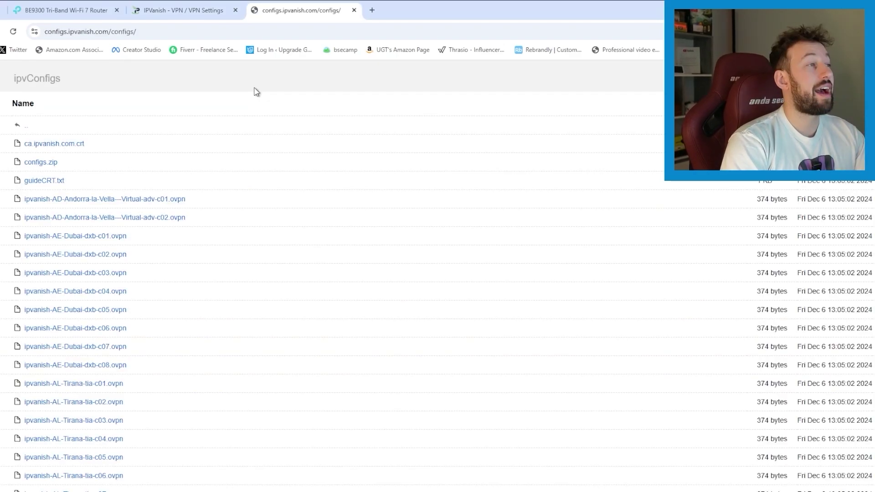
scroll(237, 123, down, 15)
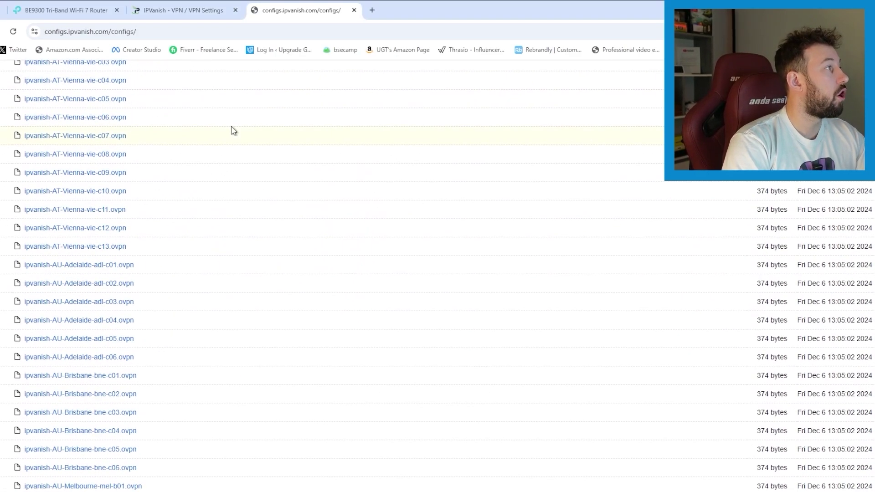
scroll(232, 131, down, 15)
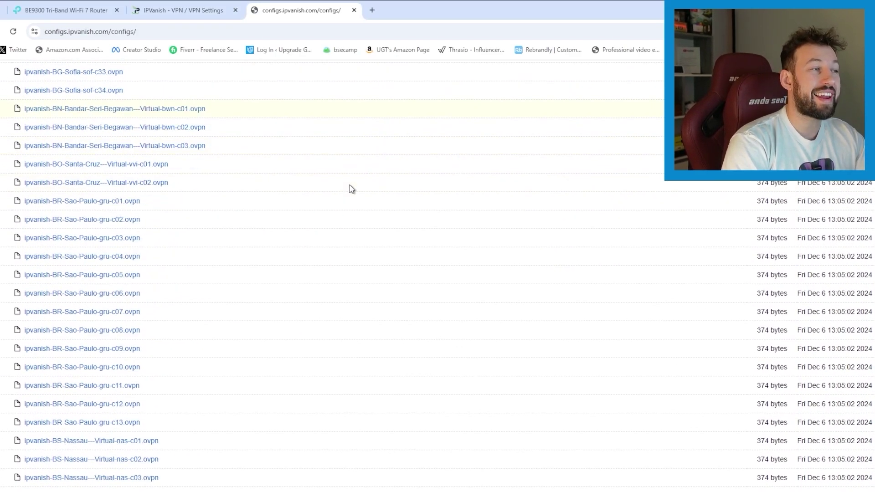
scroll(330, 182, down, 15)
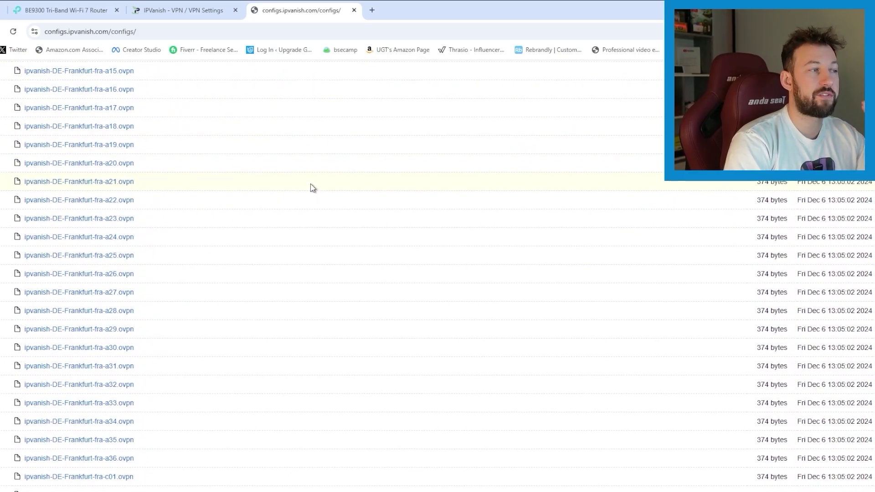
scroll(306, 171, down, 15)
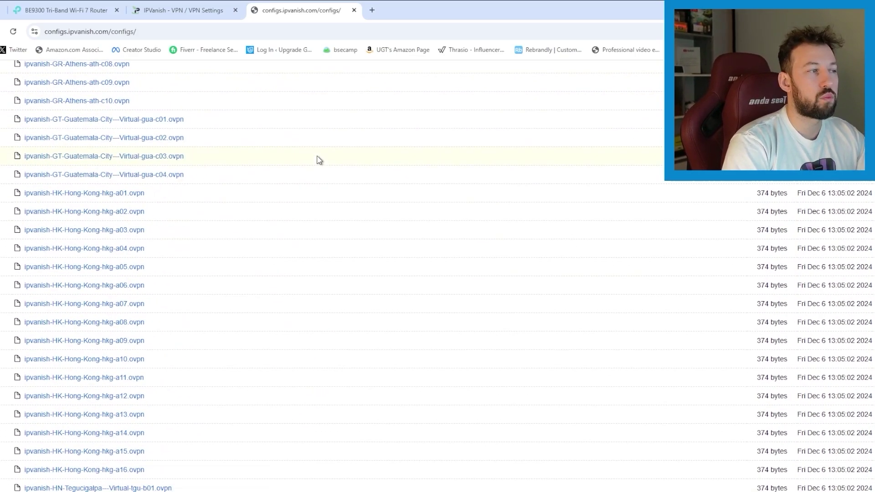
scroll(381, 176, down, 15)
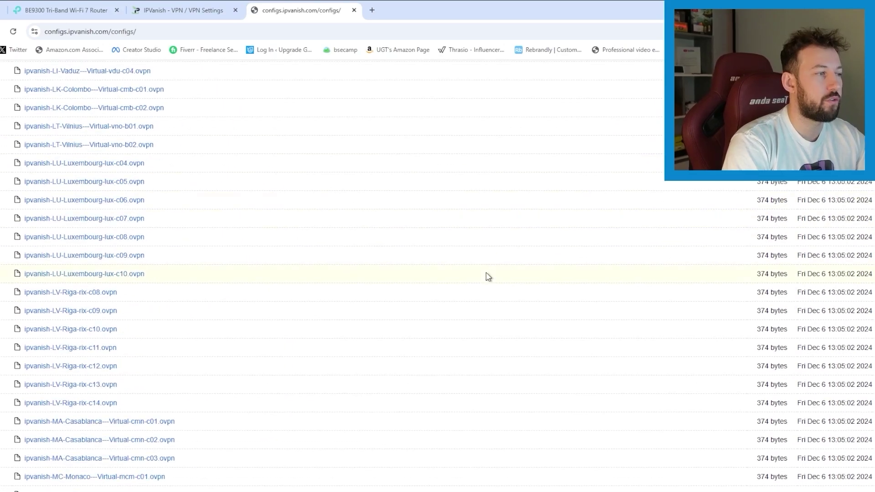
scroll(310, 311, down, 15)
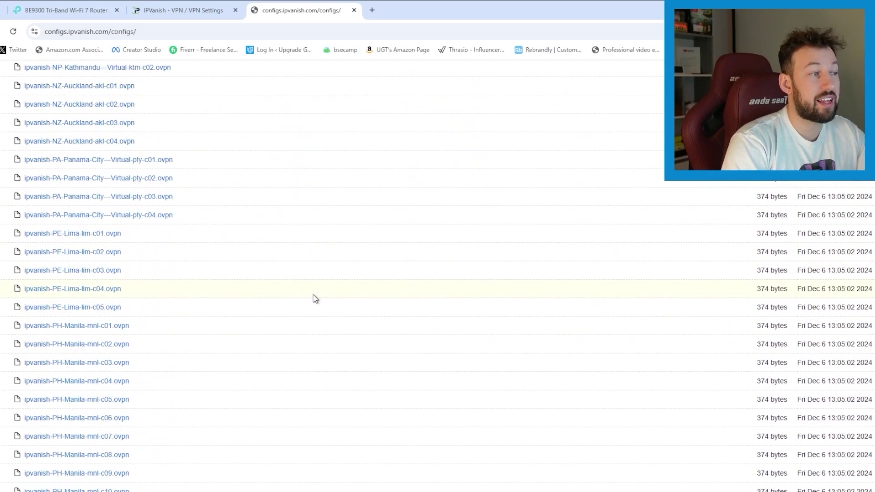
scroll(94, 282, up, 1)
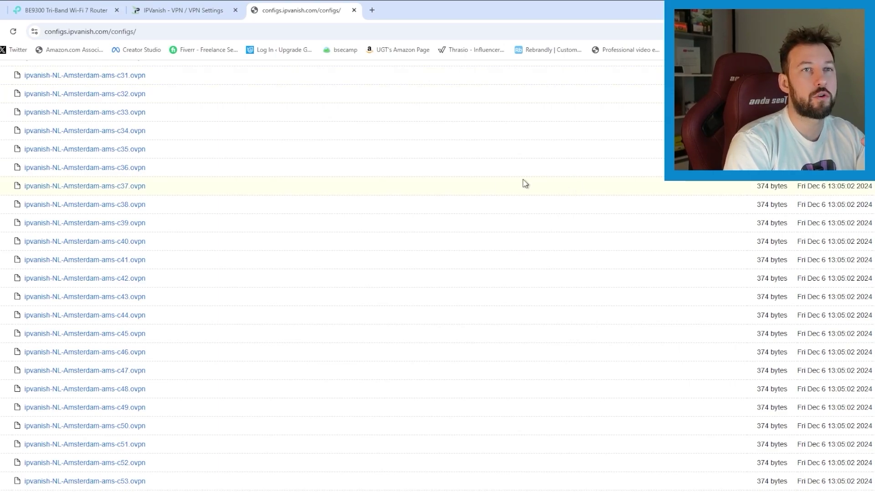
scroll(311, 209, up, 20)
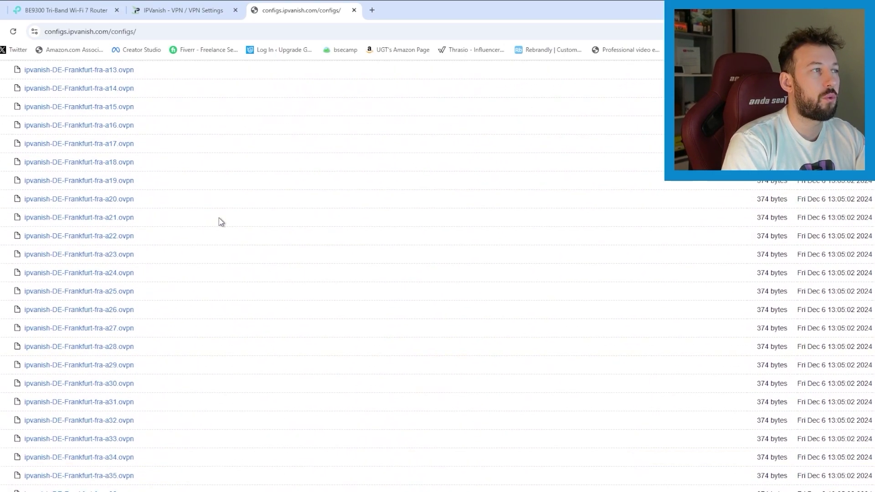
scroll(200, 221, up, 20)
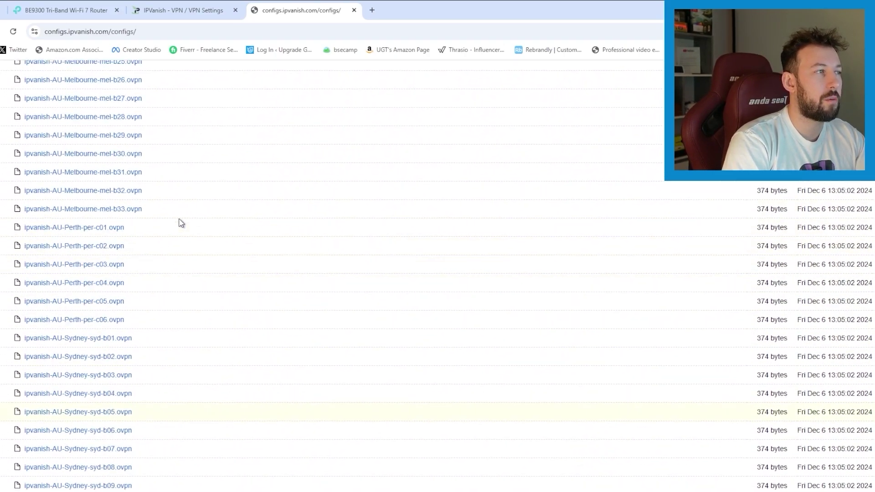
scroll(181, 223, up, 15)
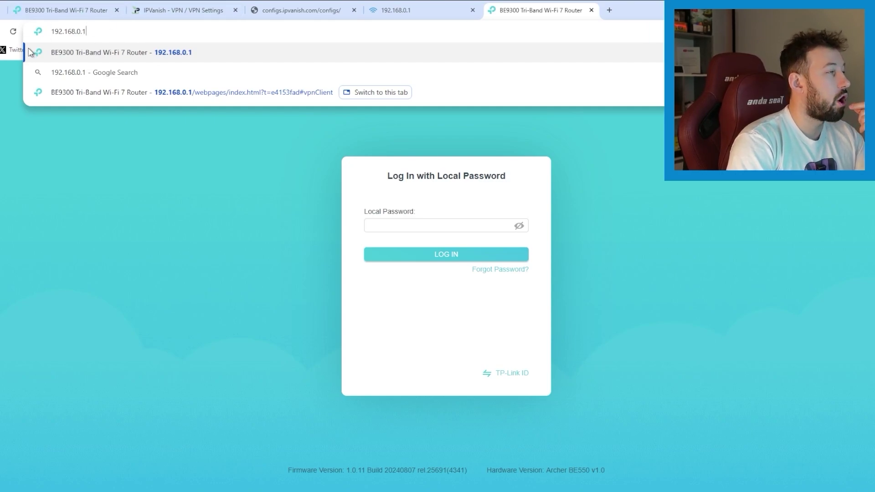
- Load the router admin at 192.168.0.1, sign in with a TP-Link ID, and go to Advanced
drag(100, 29, 50, 32)
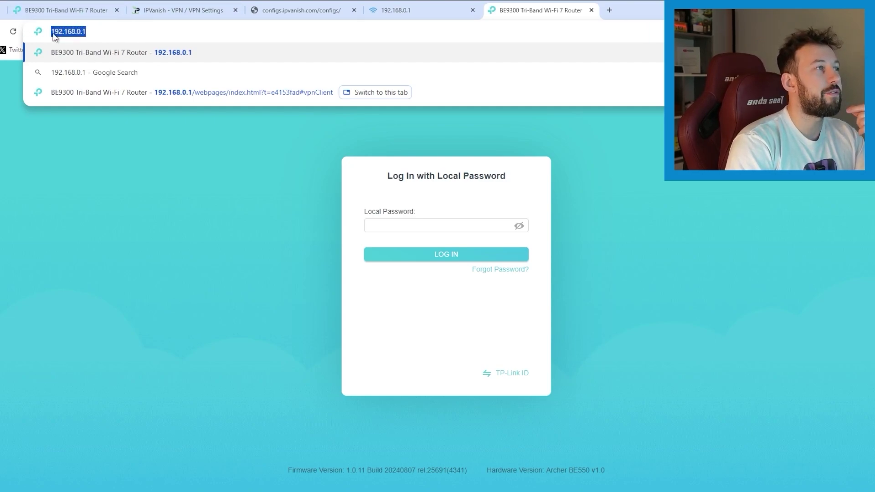
click(102, 32)
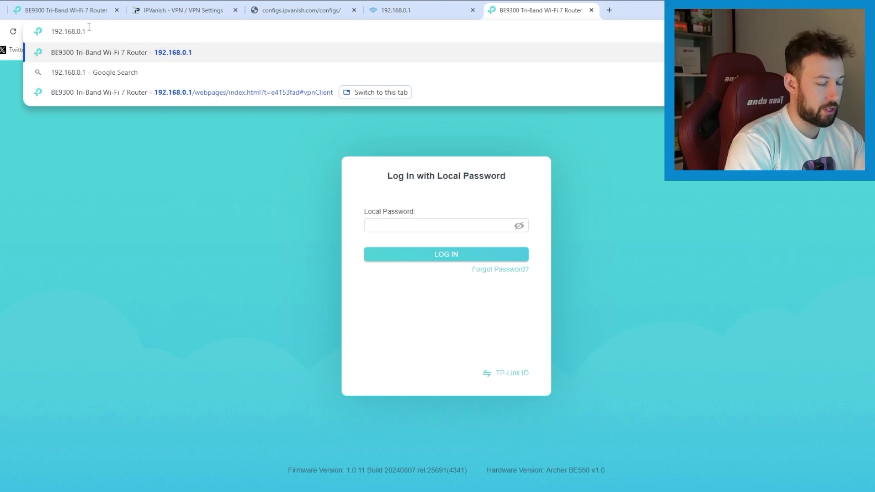
key(Return)
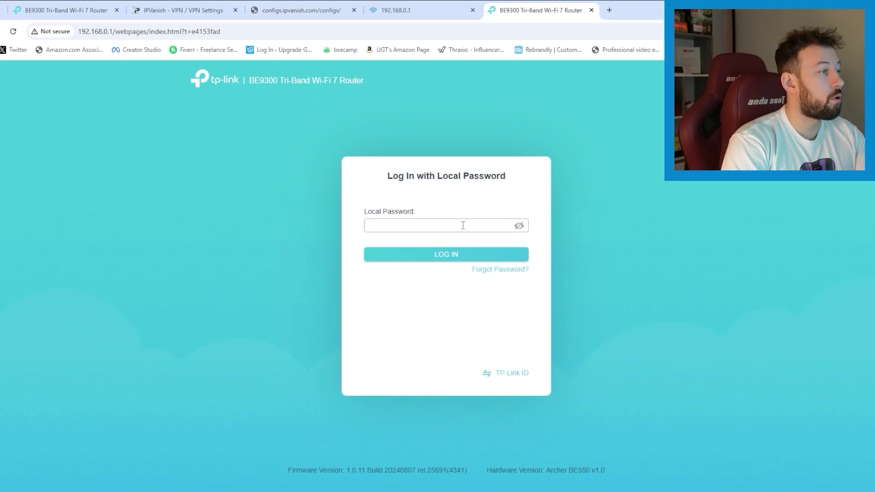
click(516, 375)
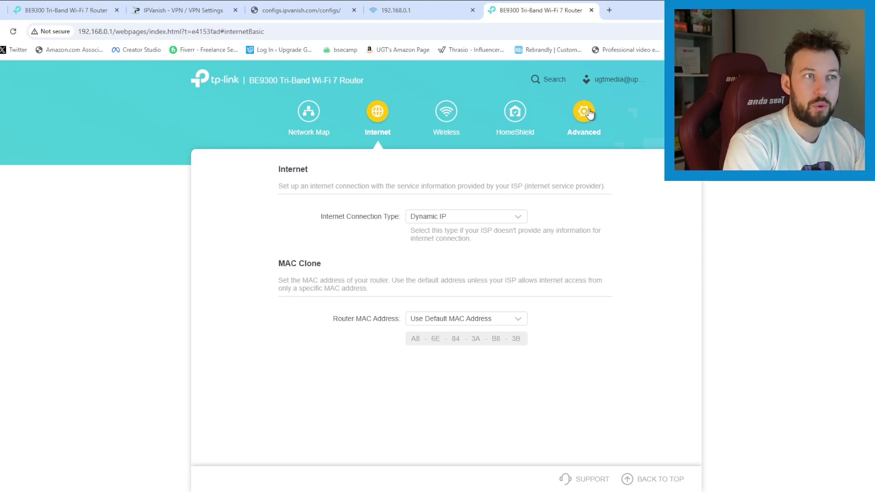
click(587, 112)
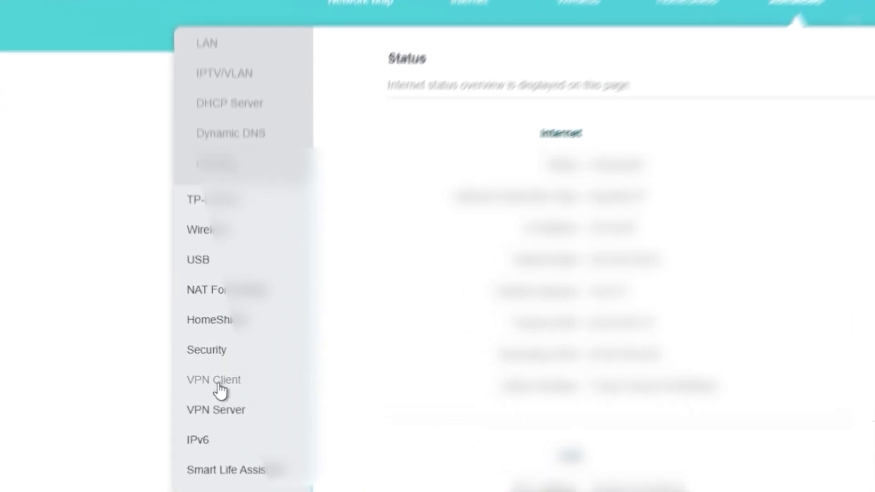
- In VPN Client settings, switch the VPN client feature off and back on
click(220, 387)
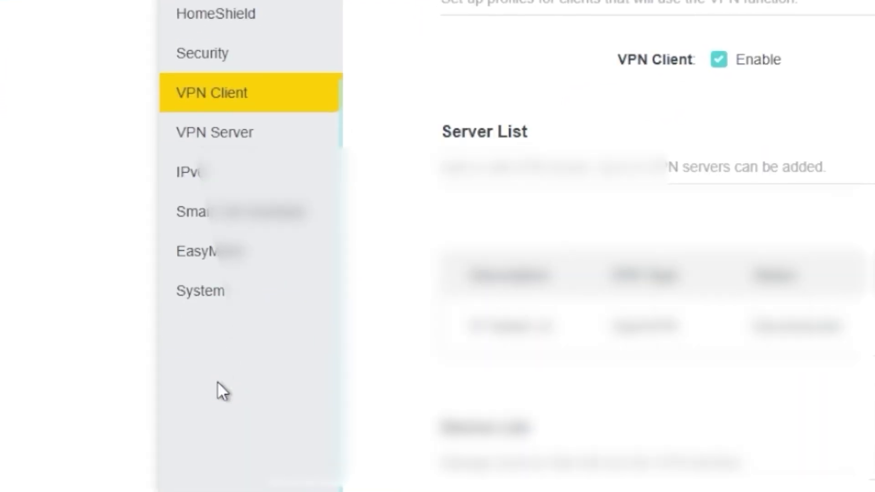
click(718, 59)
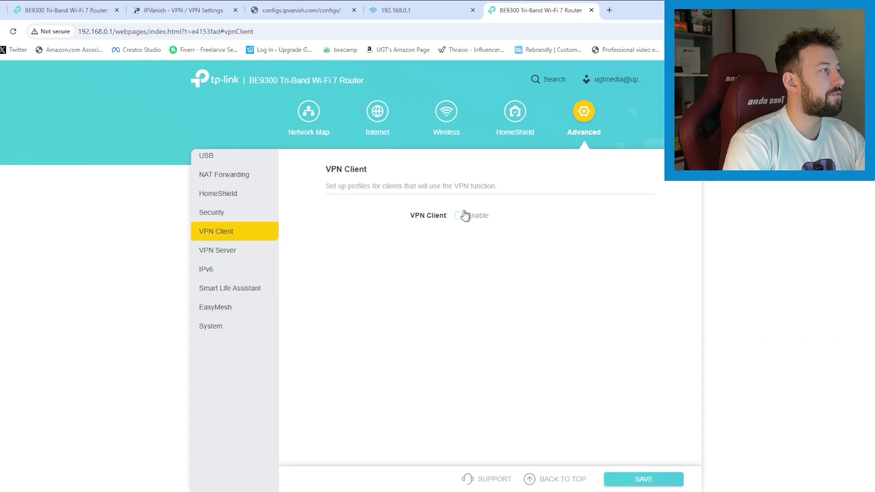
click(464, 215)
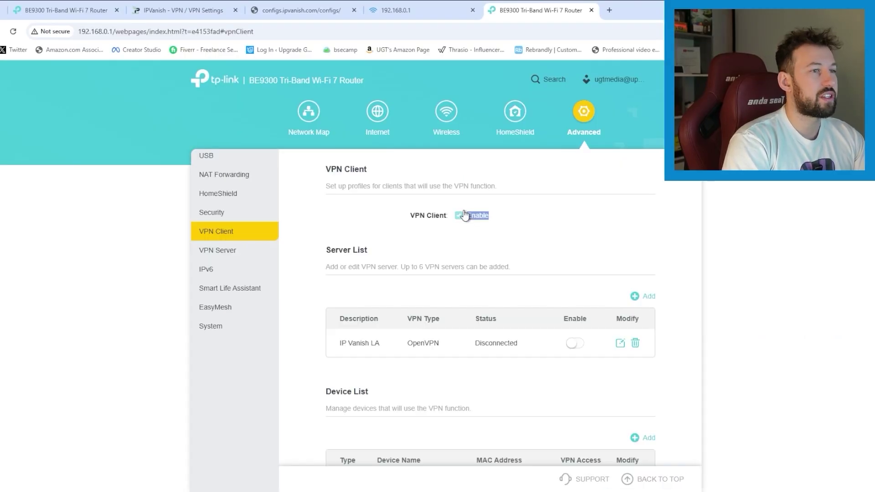
- Delete the IP Vanish LA server profile and start a new profile
scroll(391, 367, down, 2)
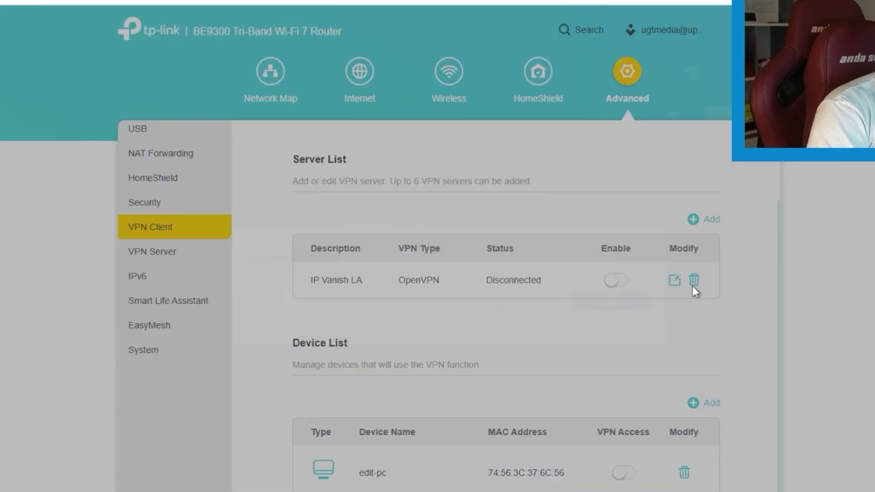
click(690, 279)
click(579, 304)
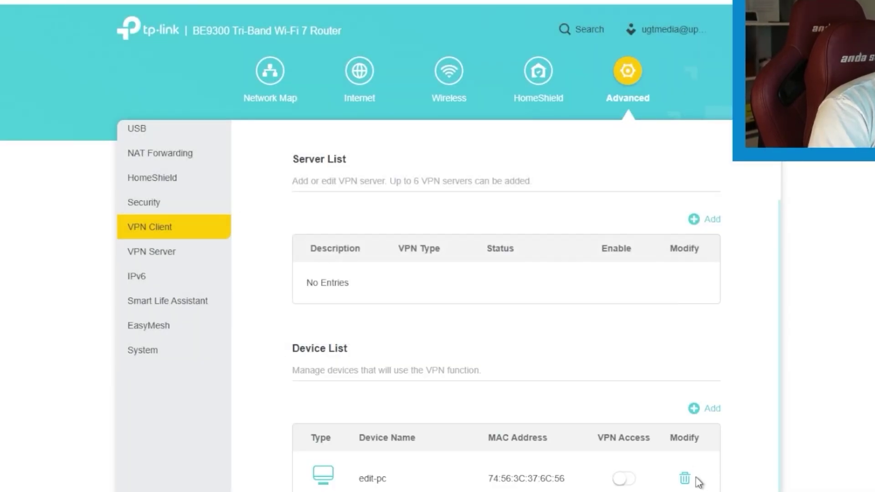
scroll(706, 318, up, 2)
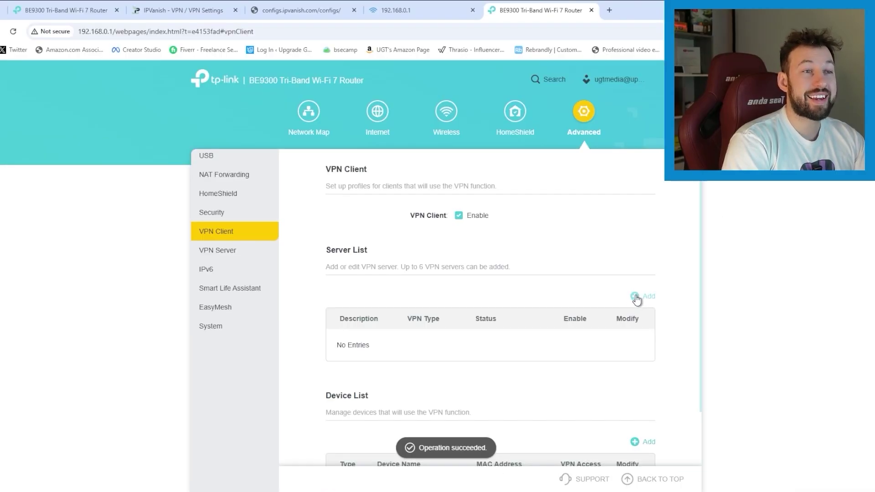
click(637, 297)
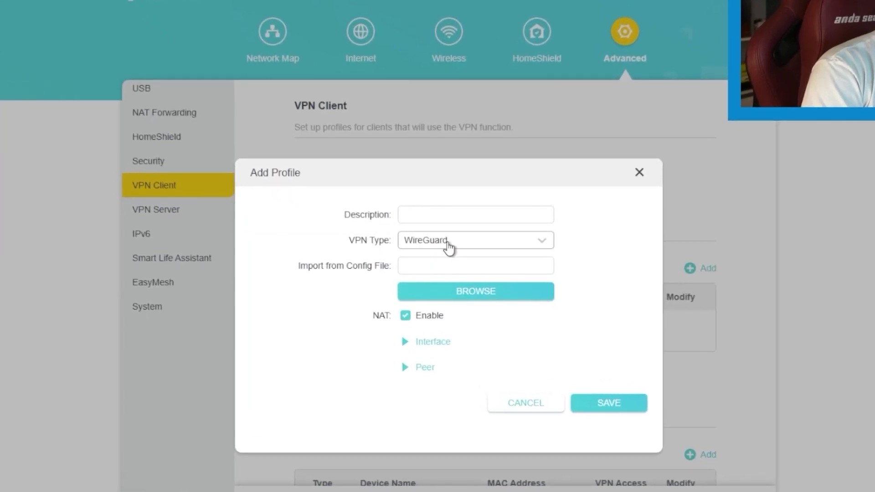
- Set the new profile's VPN type to OpenVPN with description 'Amsterdam'
click(440, 271)
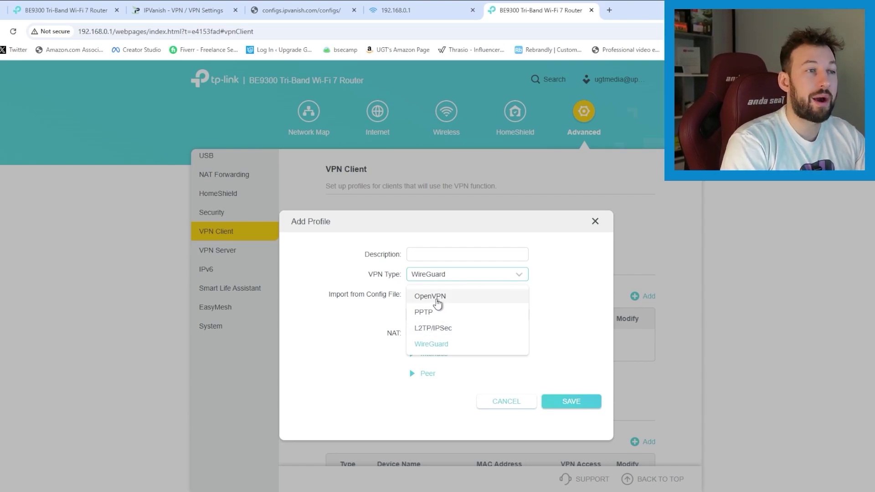
click(438, 301)
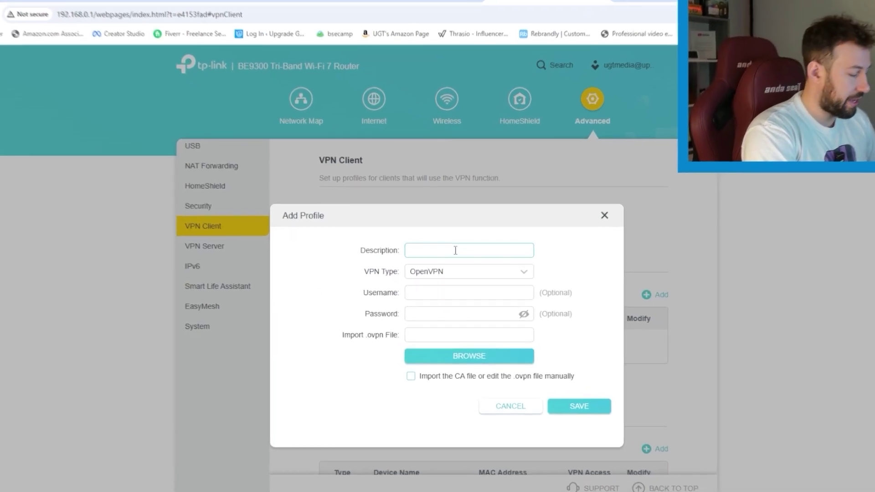
text(Amsterdam)
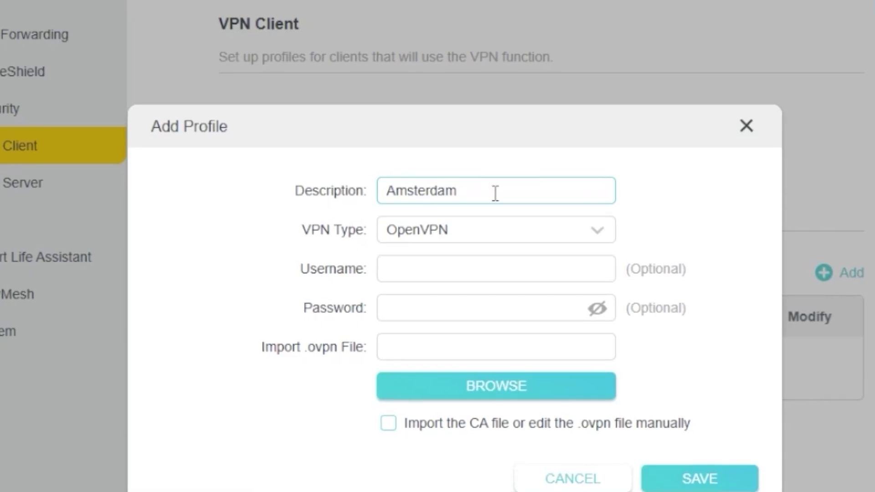
- Fill in the IPVanish account username and paste the account password
click(495, 263)
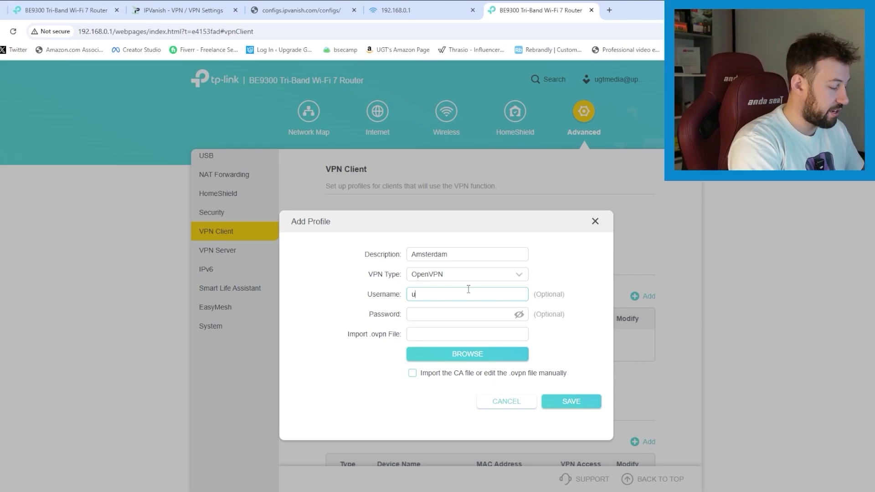
text(pgradeguy)
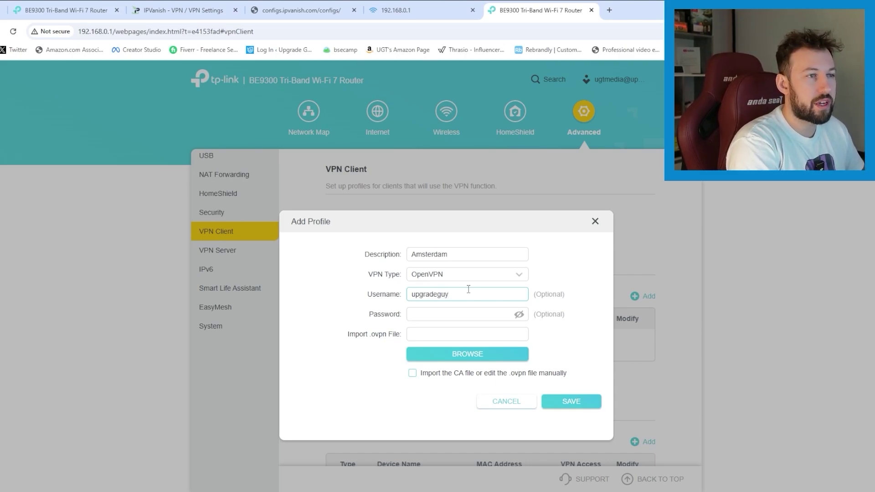
click(454, 314)
key(ctrl+v)
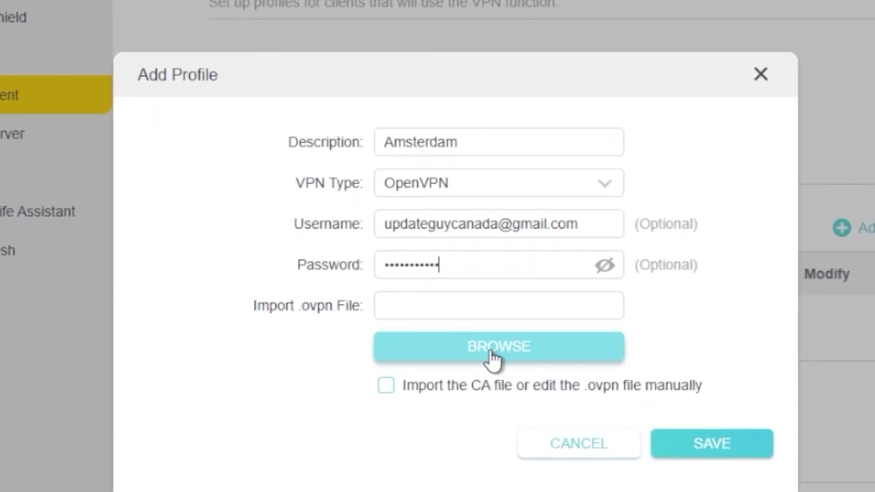
click(490, 351)
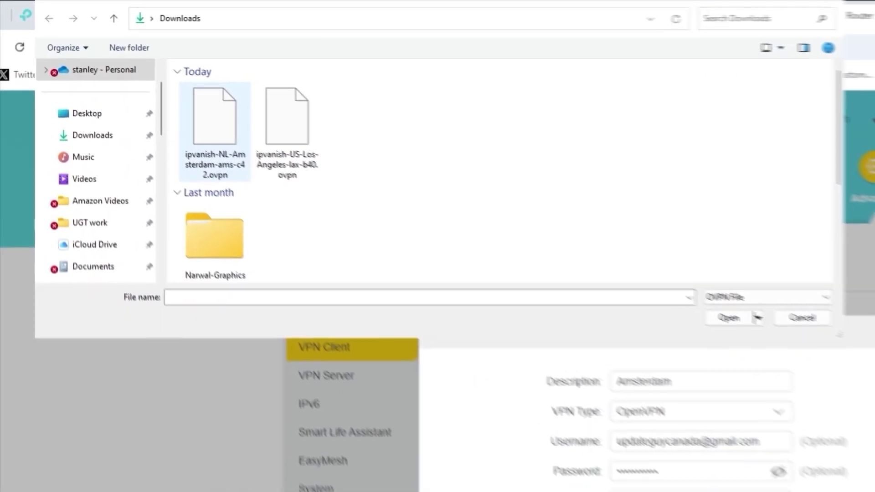
- Upload the Amsterdam .ovpn file, enable CA file import, and save the profile
click(143, 82)
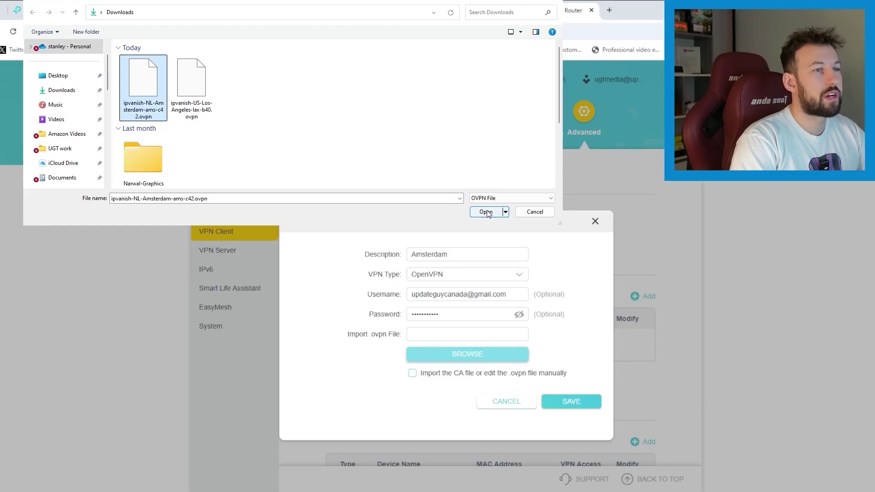
click(485, 212)
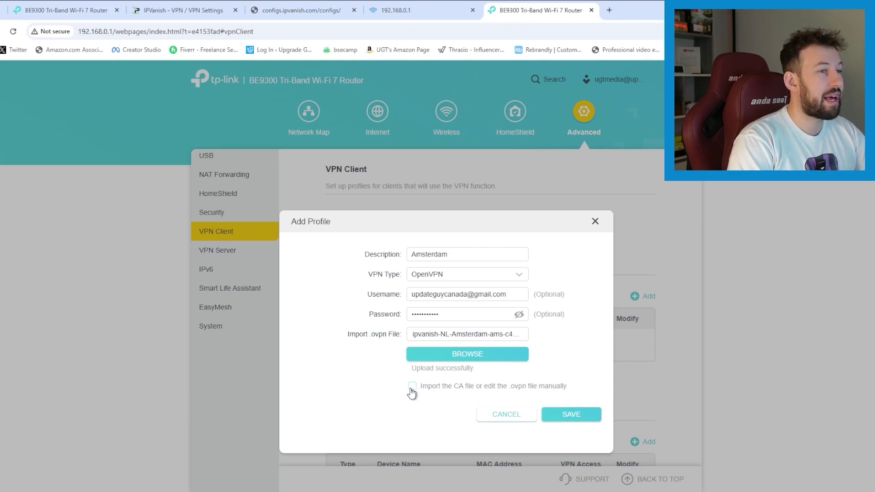
click(412, 387)
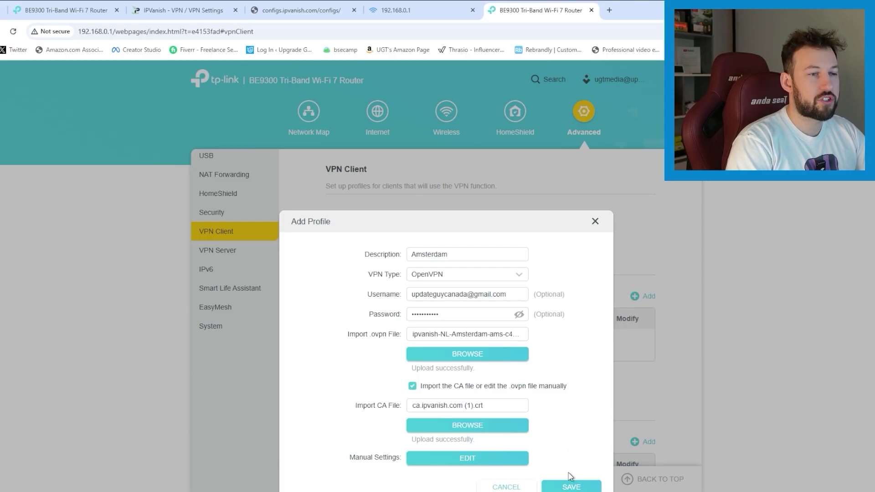
click(570, 487)
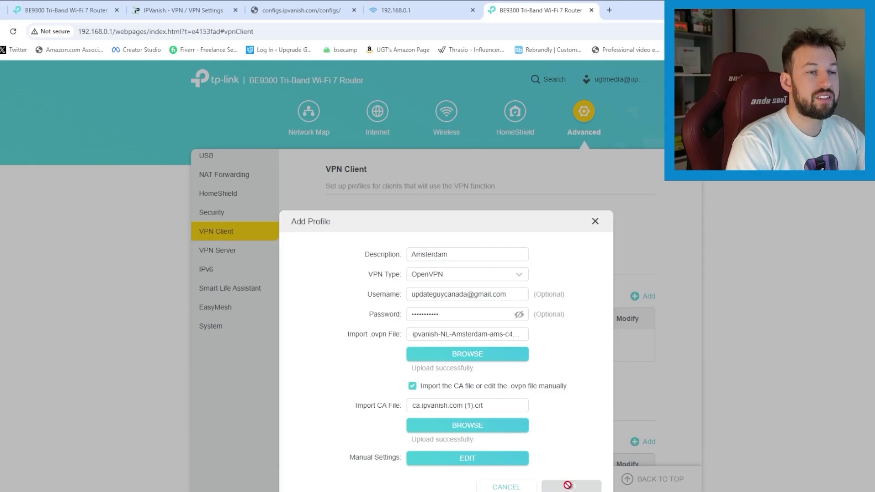
scroll(572, 397, down, 1)
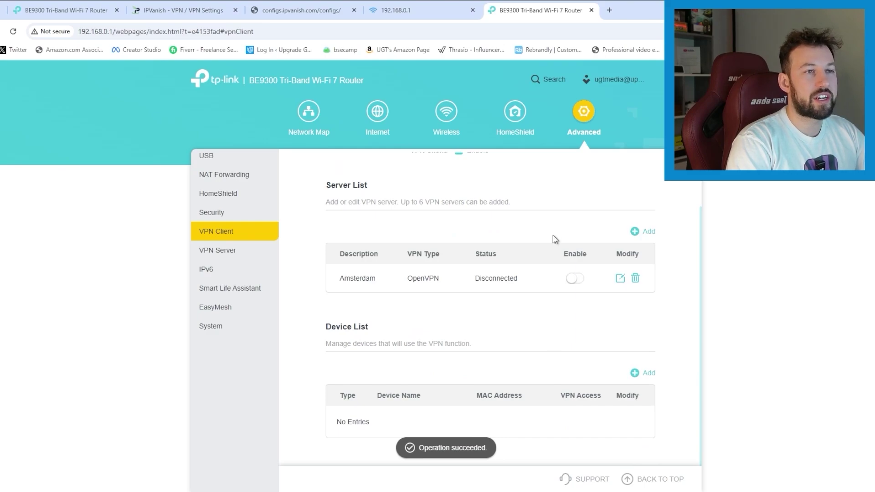
- Enable the Amsterdam VPN server and confirm so it shows Connected
scroll(344, 285, up, 1)
scroll(370, 295, down, 1)
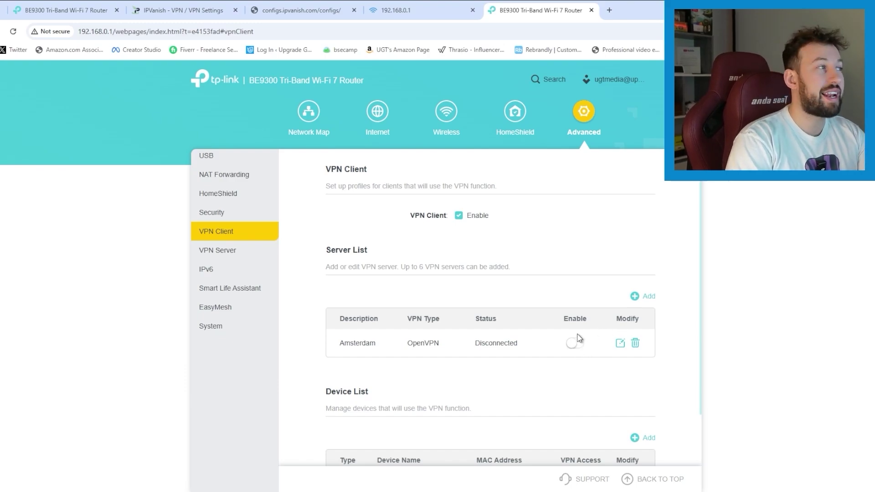
click(573, 344)
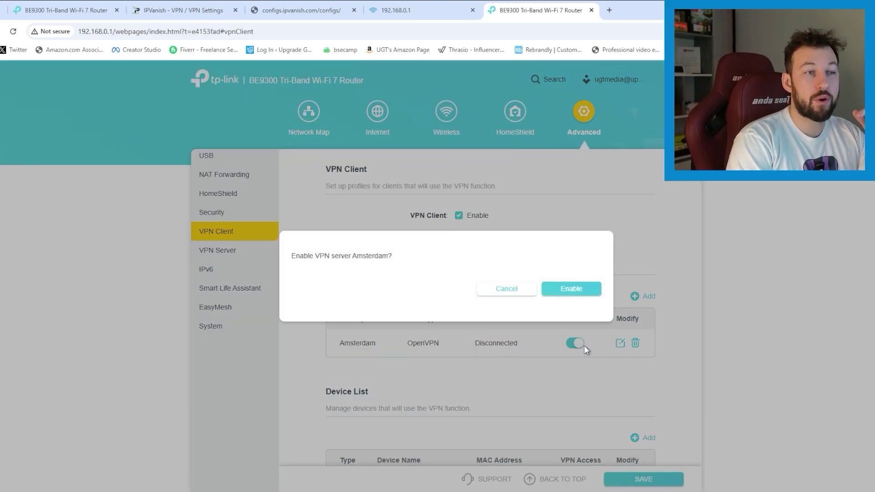
click(565, 292)
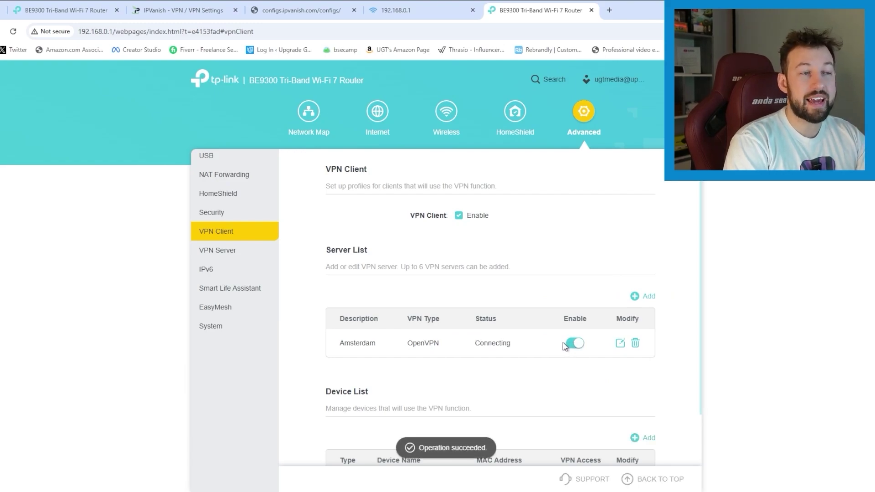
scroll(545, 345, down, 1)
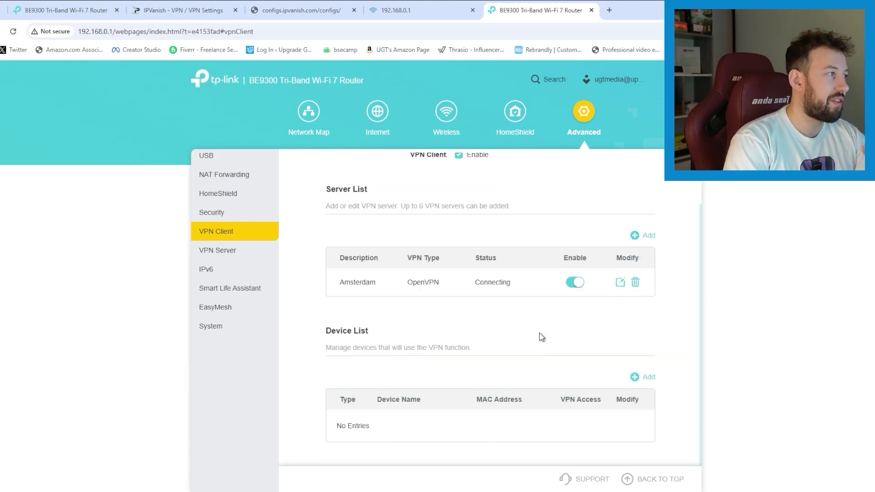
click(635, 378)
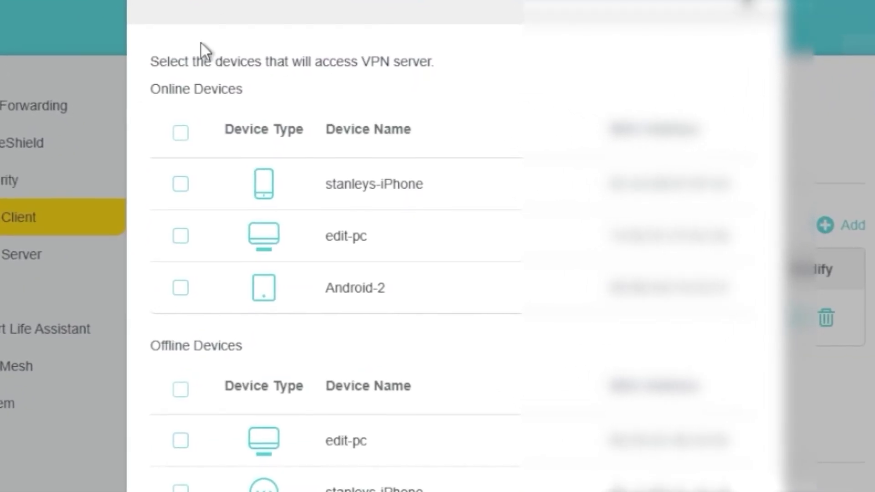
- Add edit-pc to the VPN Device List
click(169, 236)
click(565, 427)
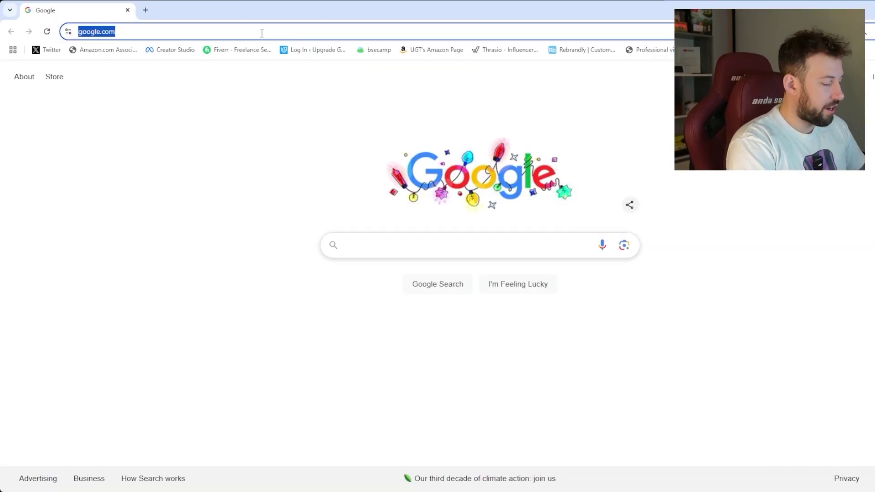
- Search 'ip address checker' and check that NordVPN's IP lookup shows Amsterdam, Netherlands
text(ip)
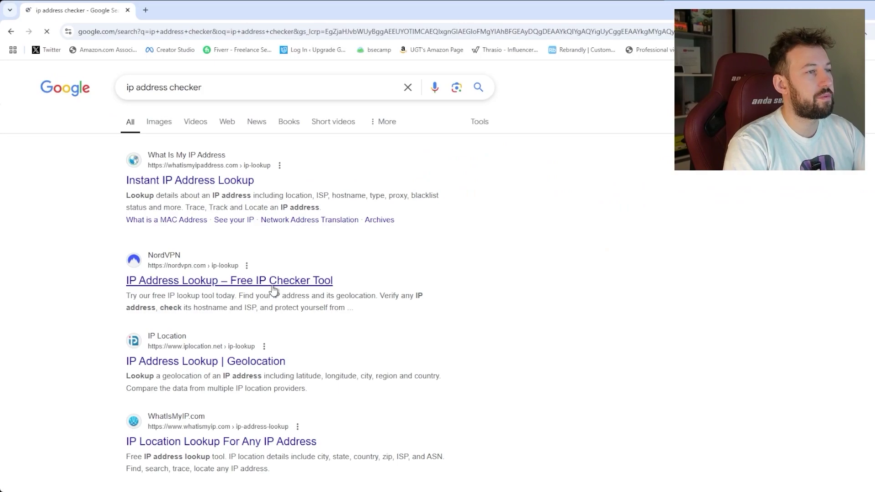
click(279, 281)
drag(679, 255, 631, 254)
drag(519, 287, 503, 255)
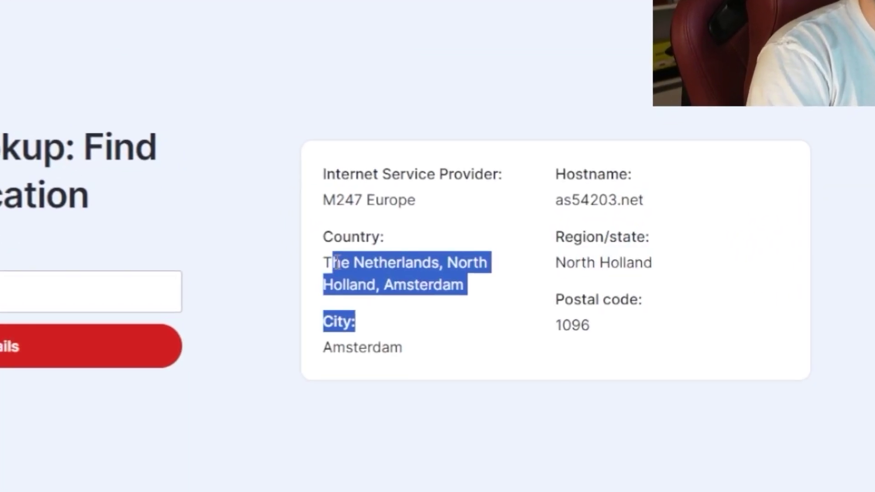
click(386, 237)
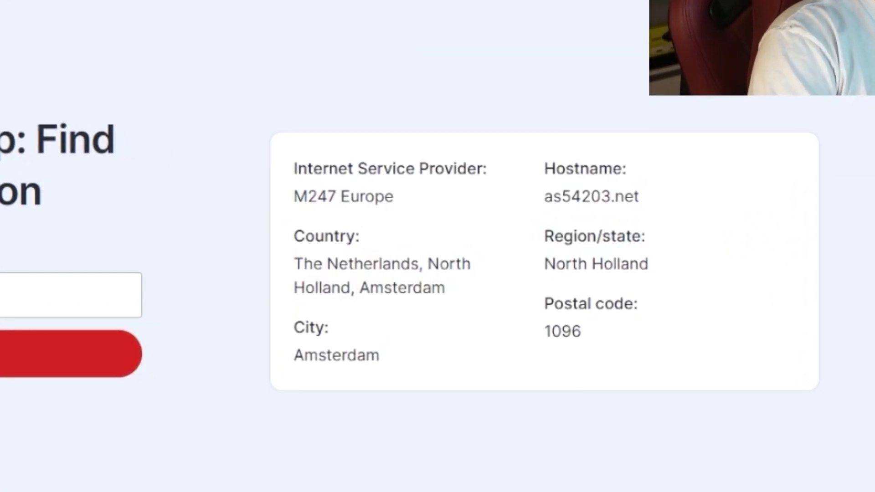
- In a new tab, search 'current location' to see the Netherlands
key(ctrl+t)
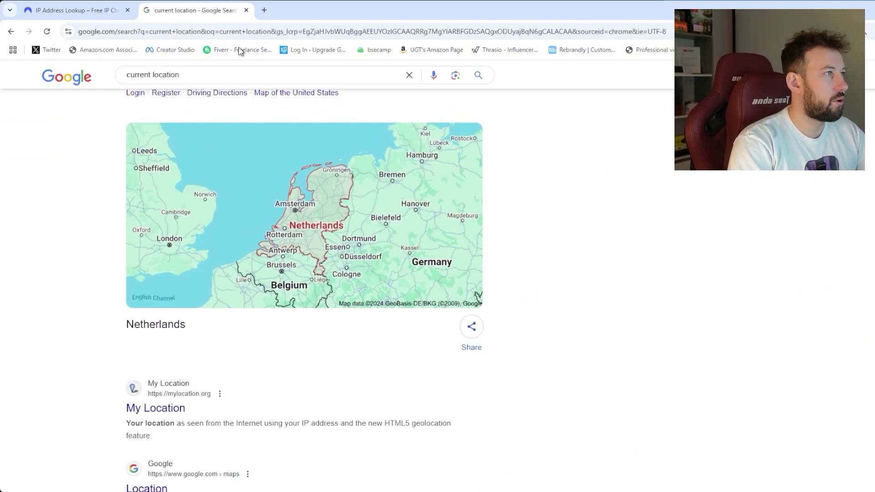
click(225, 31)
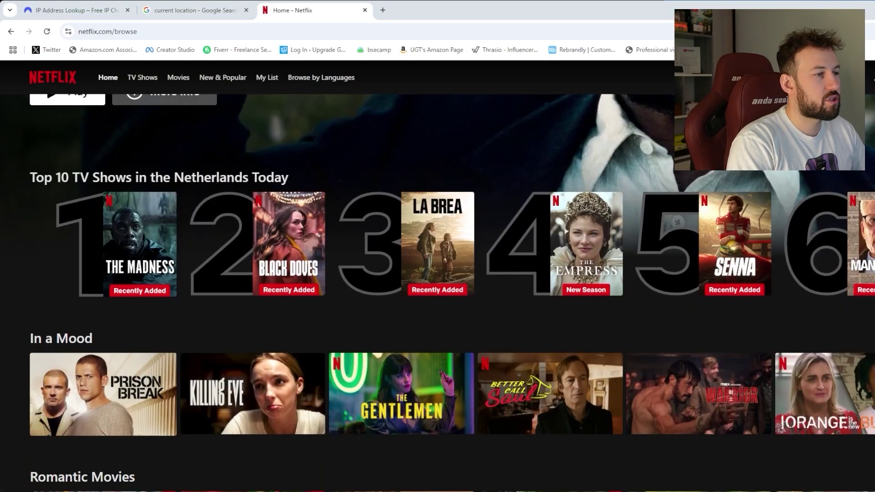
scroll(437, 292, down, 10)
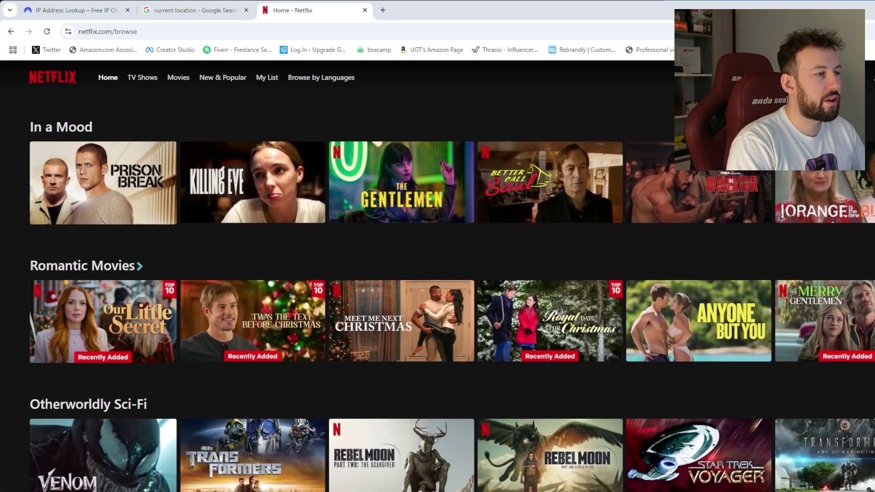
- Scroll Netflix to find 'Top 10 Movies in the Netherlands'
scroll(437, 292, down, 10)
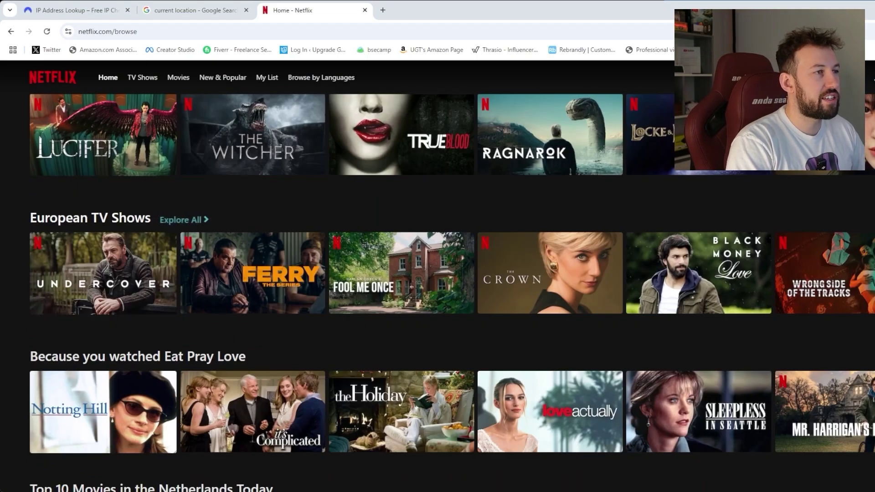
scroll(437, 292, down, 1)
scroll(437, 292, down, 3)
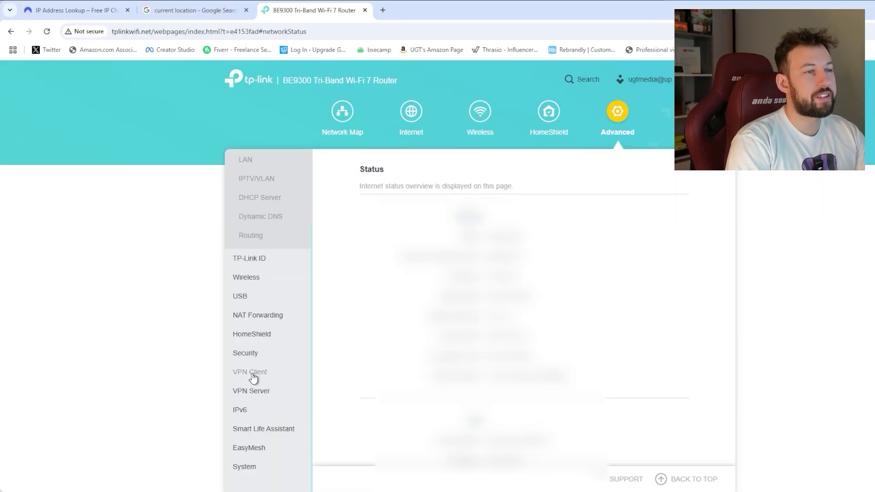
- Disable the Amsterdam VPN profile on the router so it reads Disconnected
click(252, 373)
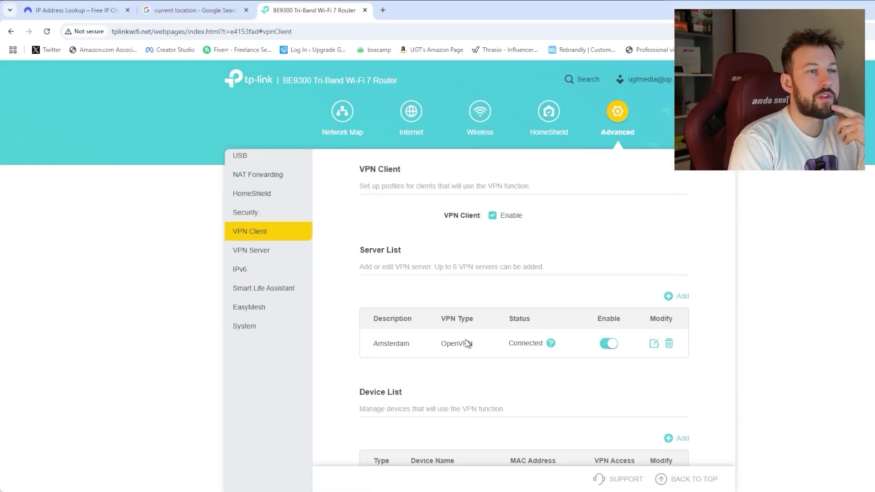
scroll(467, 342, down, 2)
click(608, 272)
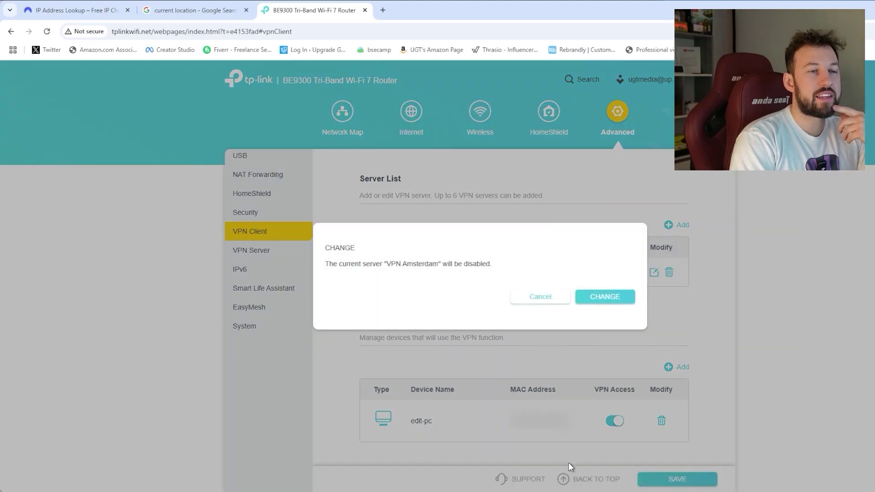
click(601, 296)
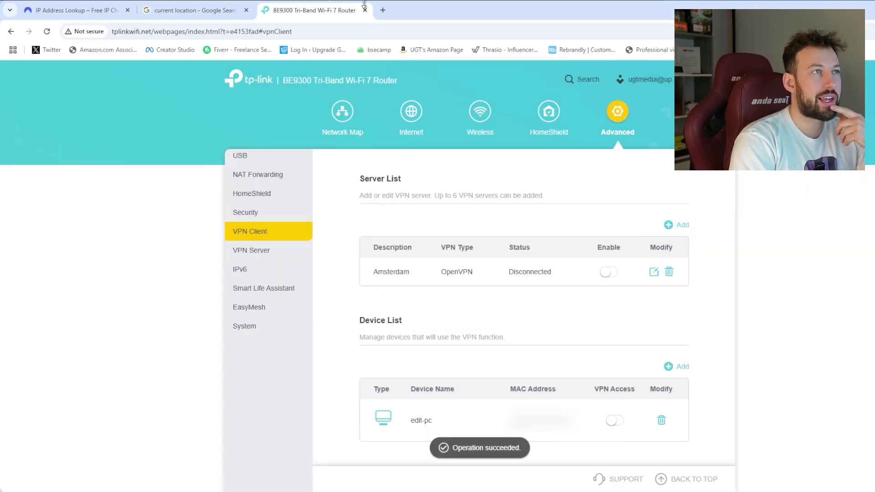
key(ctrl+t)
text(ip address)
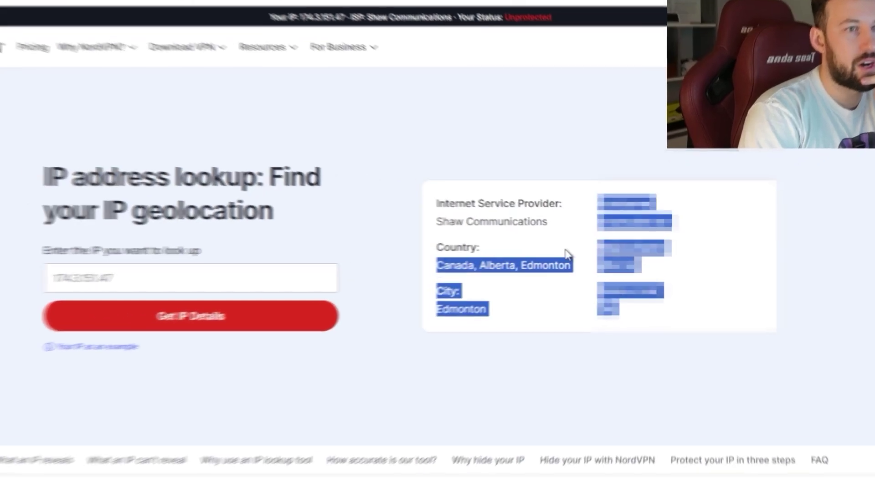
- Check that NordVPN's IP lookup now shows Edmonton, Alberta, Canada
click(567, 253)
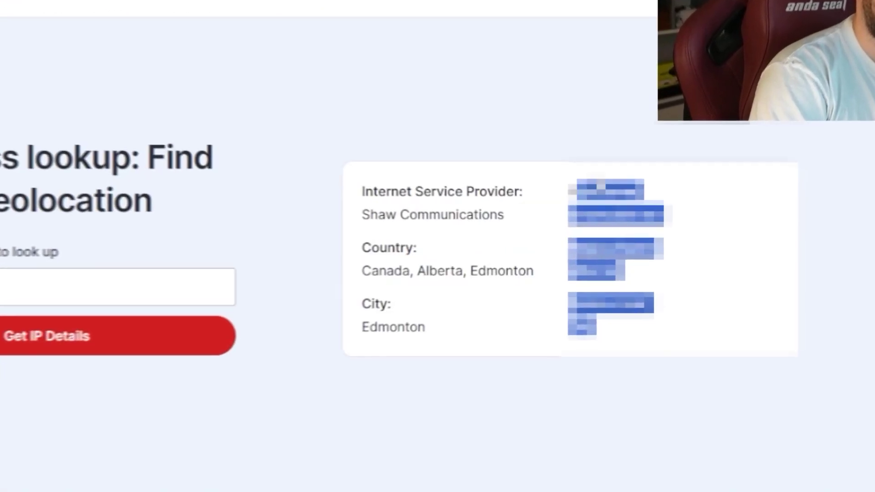